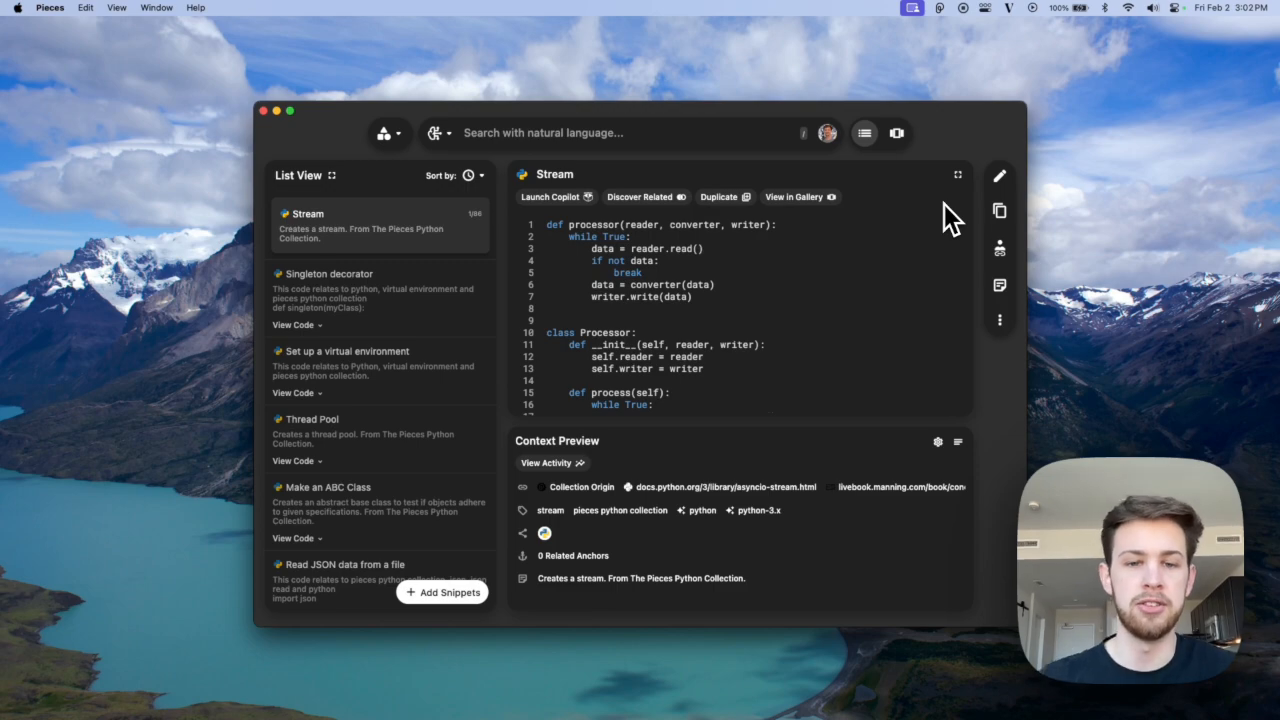
# - Screenshot the torch tensor code region from the PyTorch tutorial video and return to Pieces
pyautogui.hotkey('ctrl', 'Right')
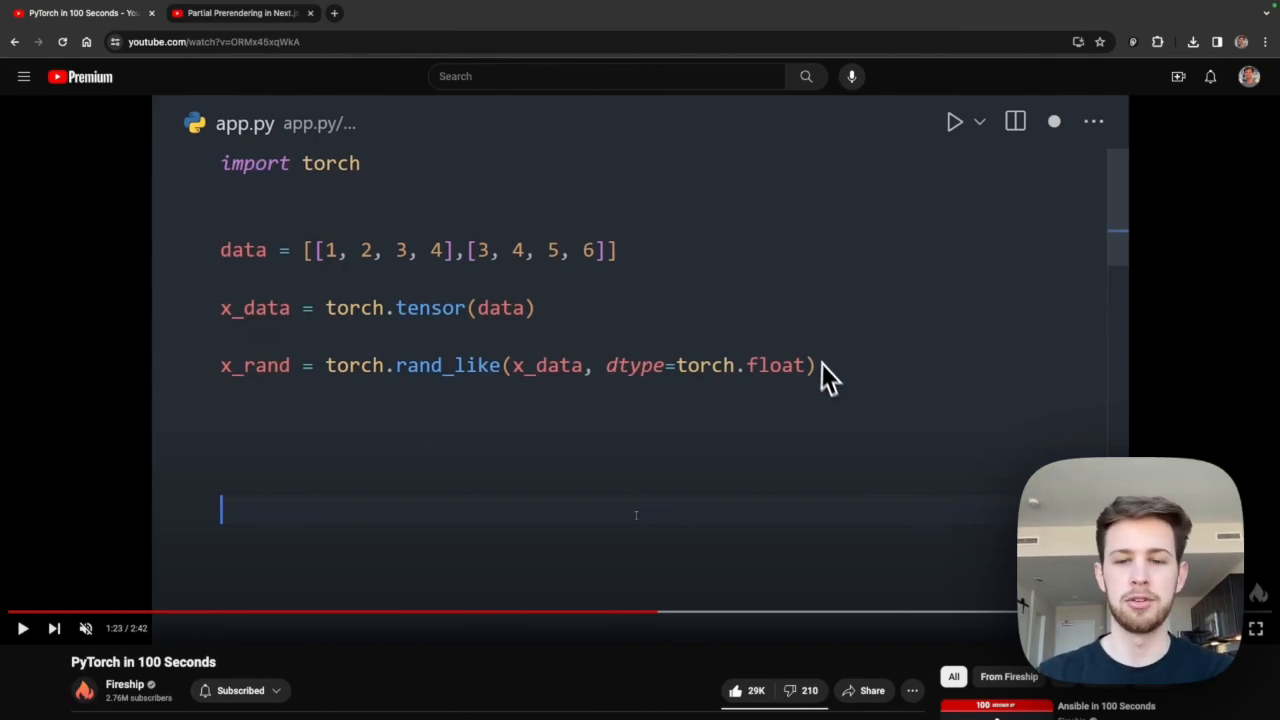
pyautogui.press('super+shift+4')
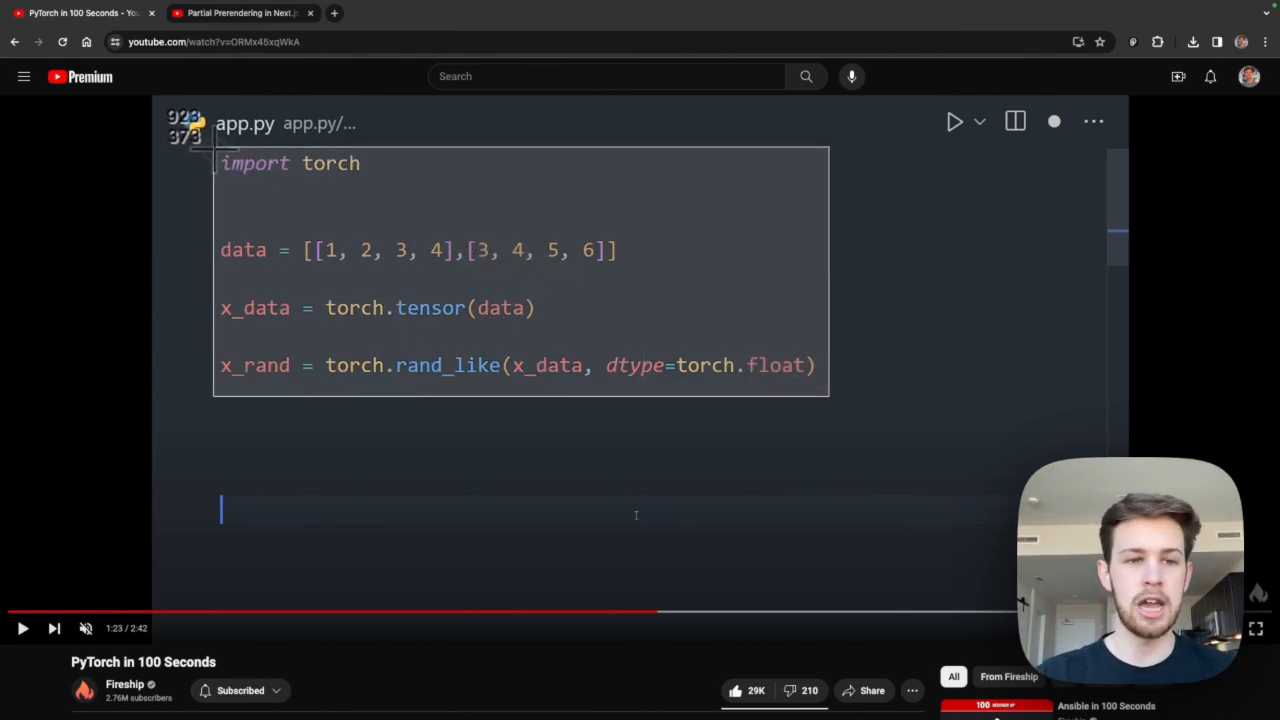
pyautogui.moveTo(827, 392); pyautogui.dragTo(210, 150)
pyautogui.hotkey('ctrl', 'Right')
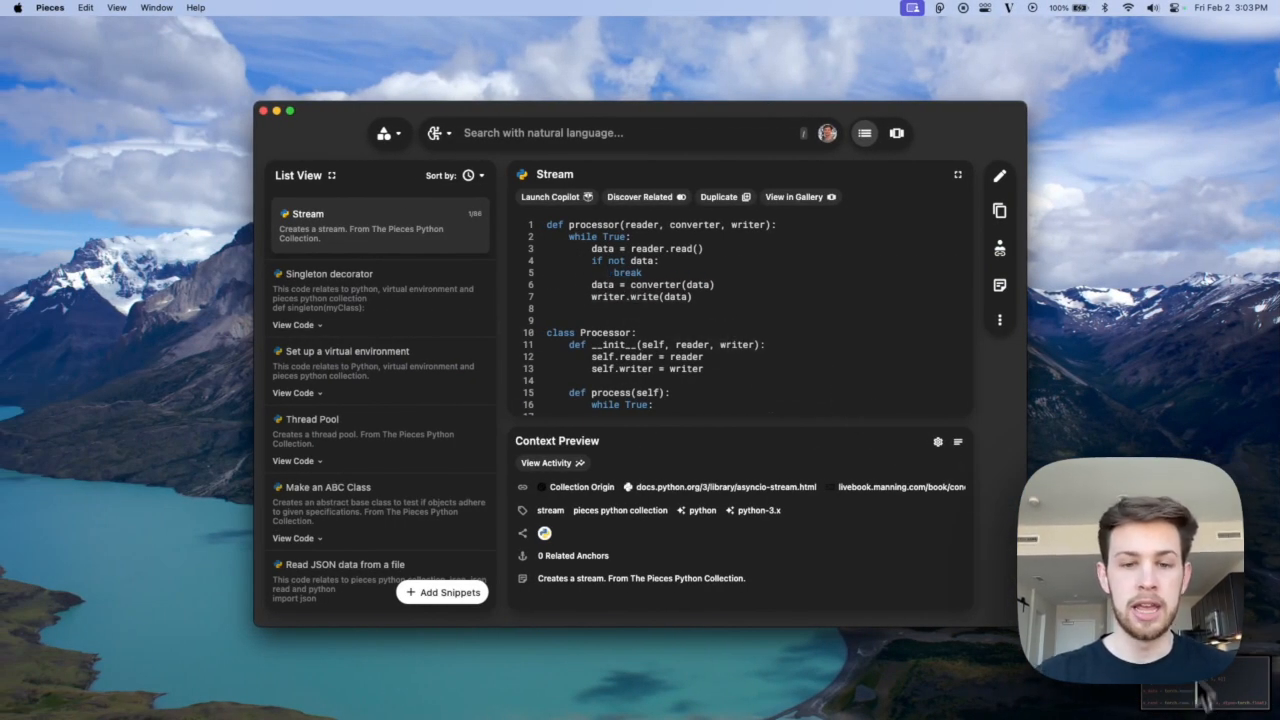
# - Drop the PyTorch screenshot into Pieces as a new snippet and view its extracted Python code
pyautogui.moveTo(1200, 690)
pyautogui.mouseDown()
pyautogui.moveTo(715, 322)
pyautogui.moveTo(626, 356)
pyautogui.mouseUp()
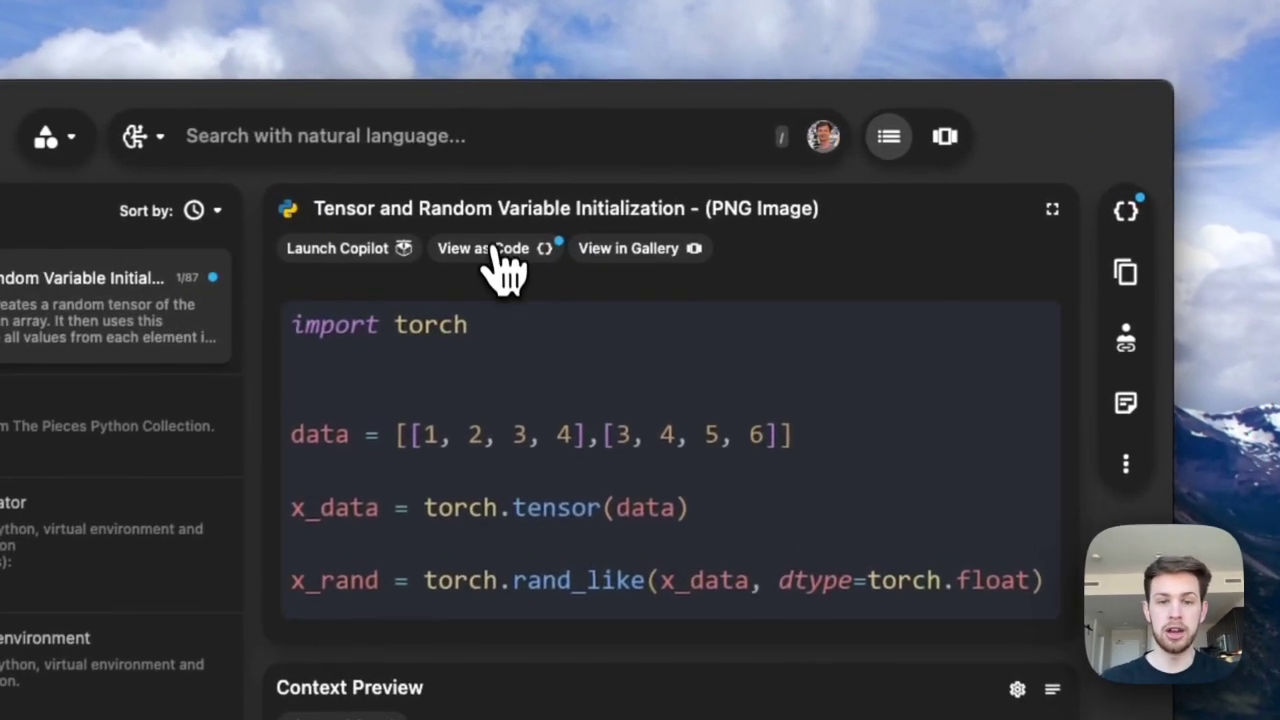
pyautogui.click(640, 196)
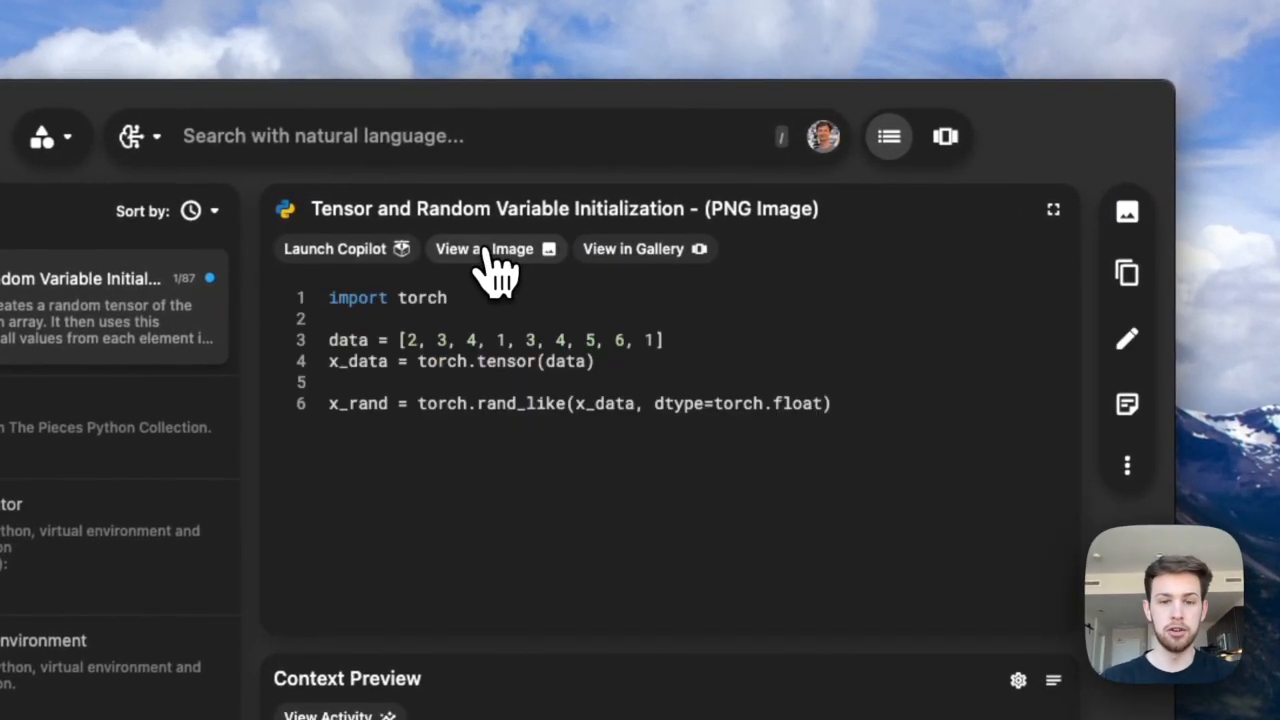
pyautogui.moveTo(329, 297); pyautogui.dragTo(880, 408)
pyautogui.click(880, 408)
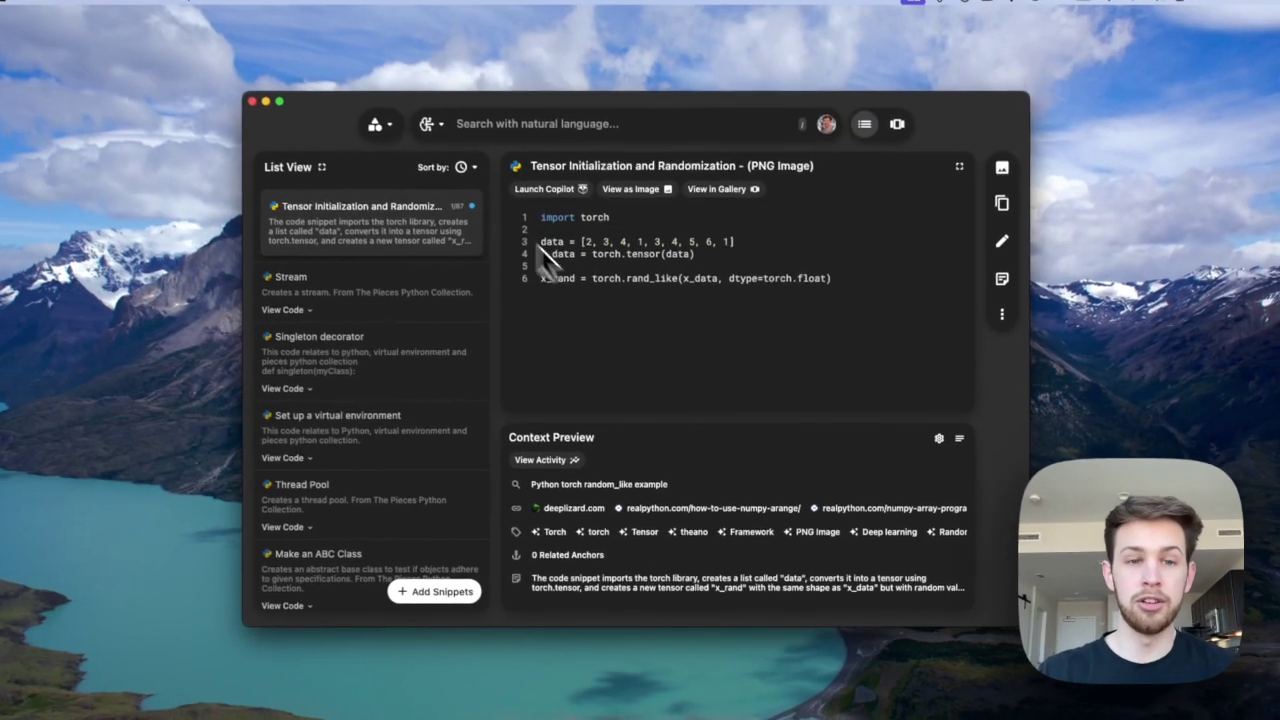
# - Switch the Pieces view to Copilot Chats, then move over to the browser
pyautogui.click(404, 140)
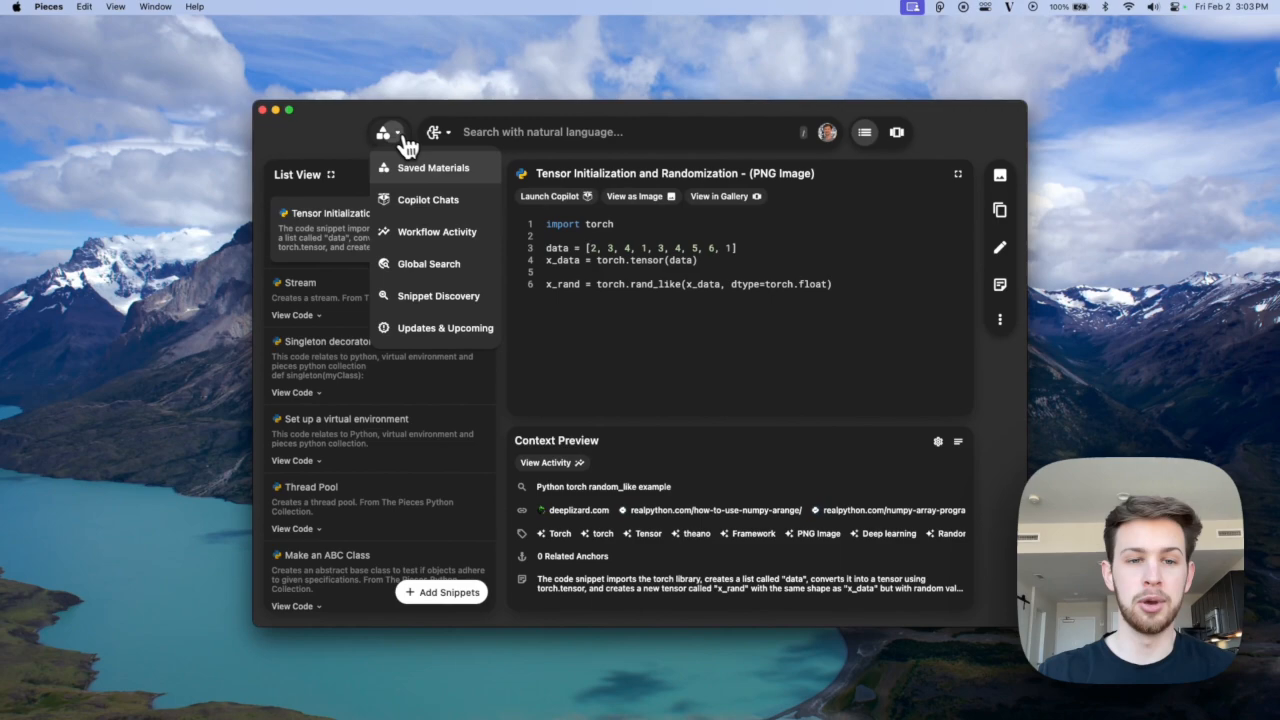
pyautogui.click(428, 199)
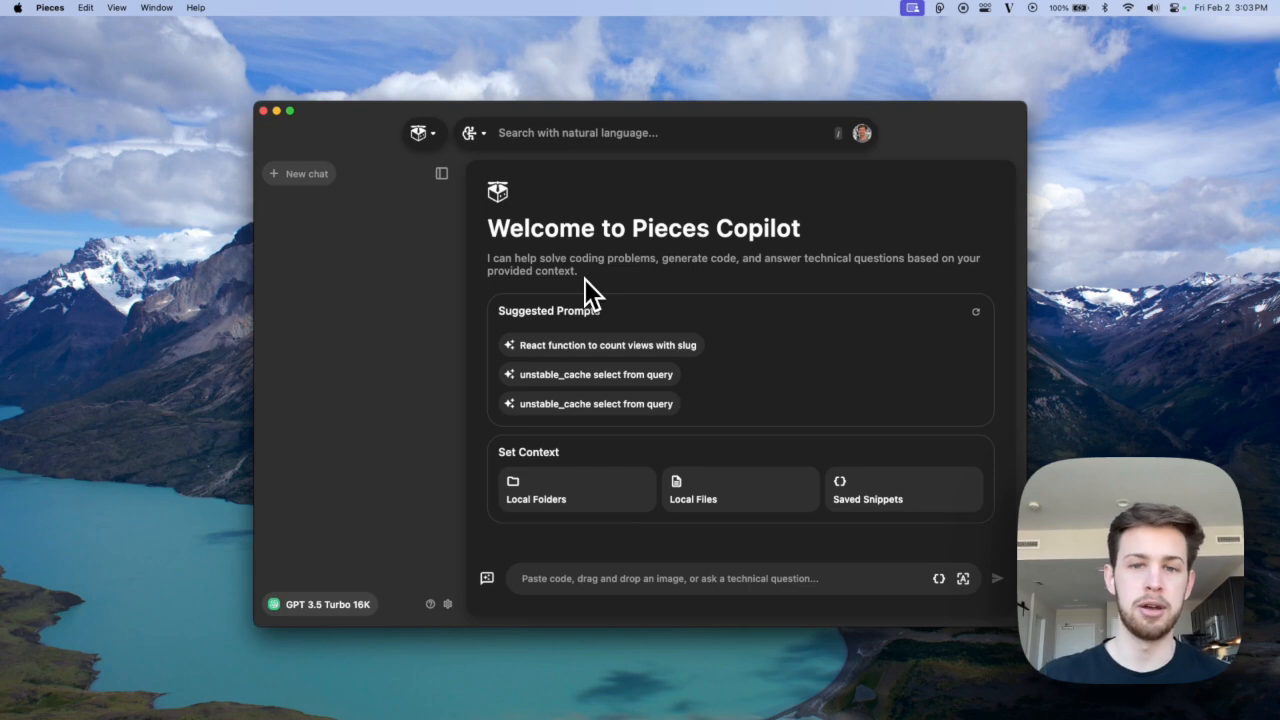
pyautogui.press('super+Tab')
# - Screenshot the getViewsCount unstable_cache code from the Next.js Partial Prerendering video
pyautogui.click(262, 22)
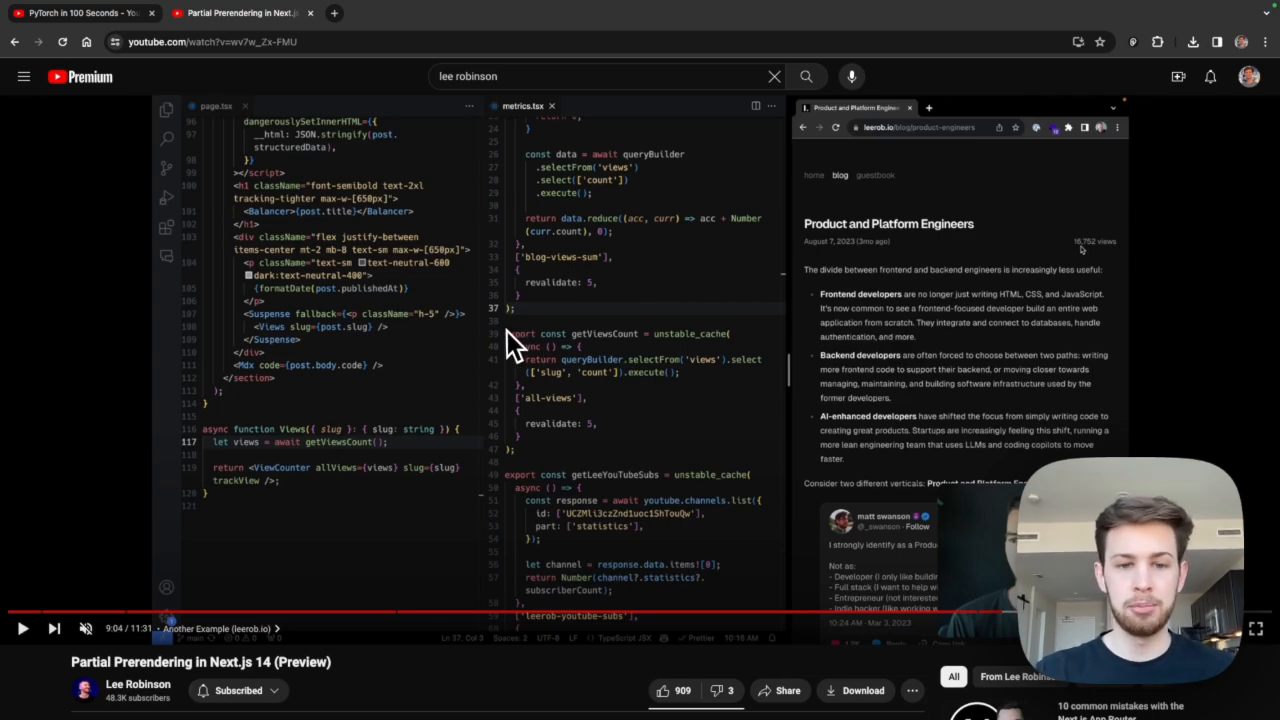
pyautogui.moveTo(504, 328); pyautogui.dragTo(790, 480)
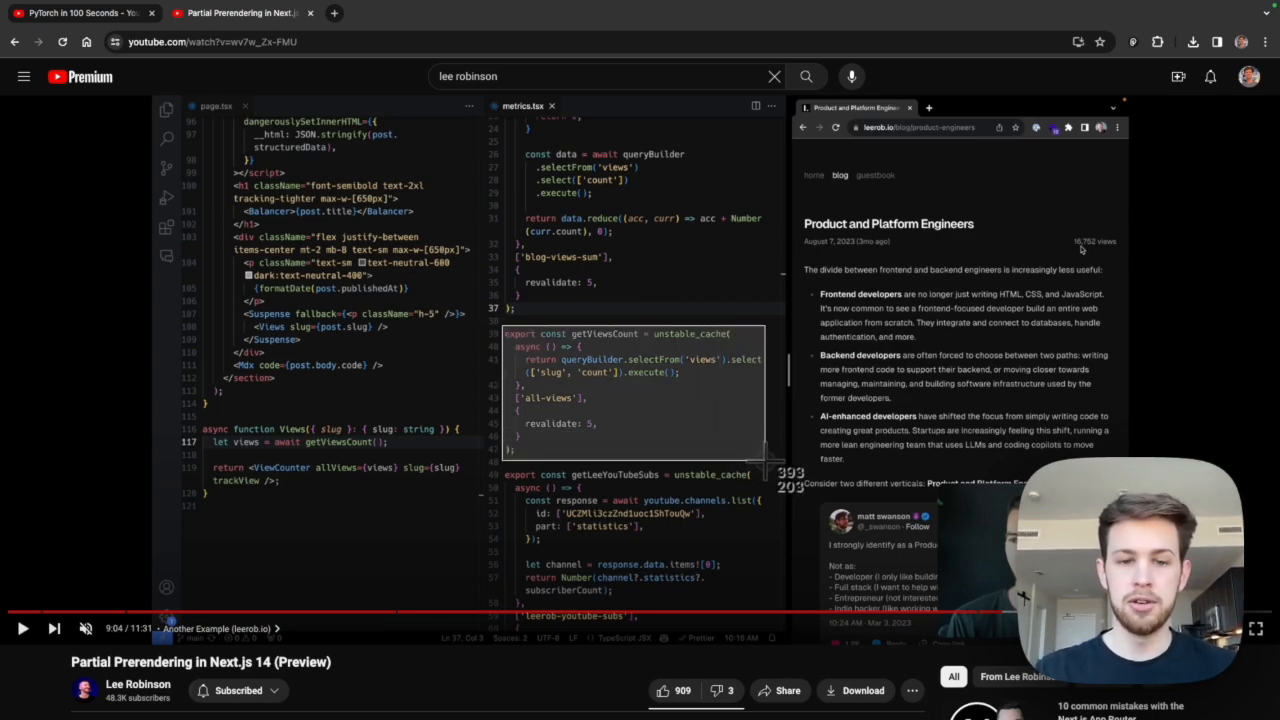
# - Give the getViewsCount screenshot to Copilot and save the extracted JavaScript code to Pieces
pyautogui.press('super+Tab')
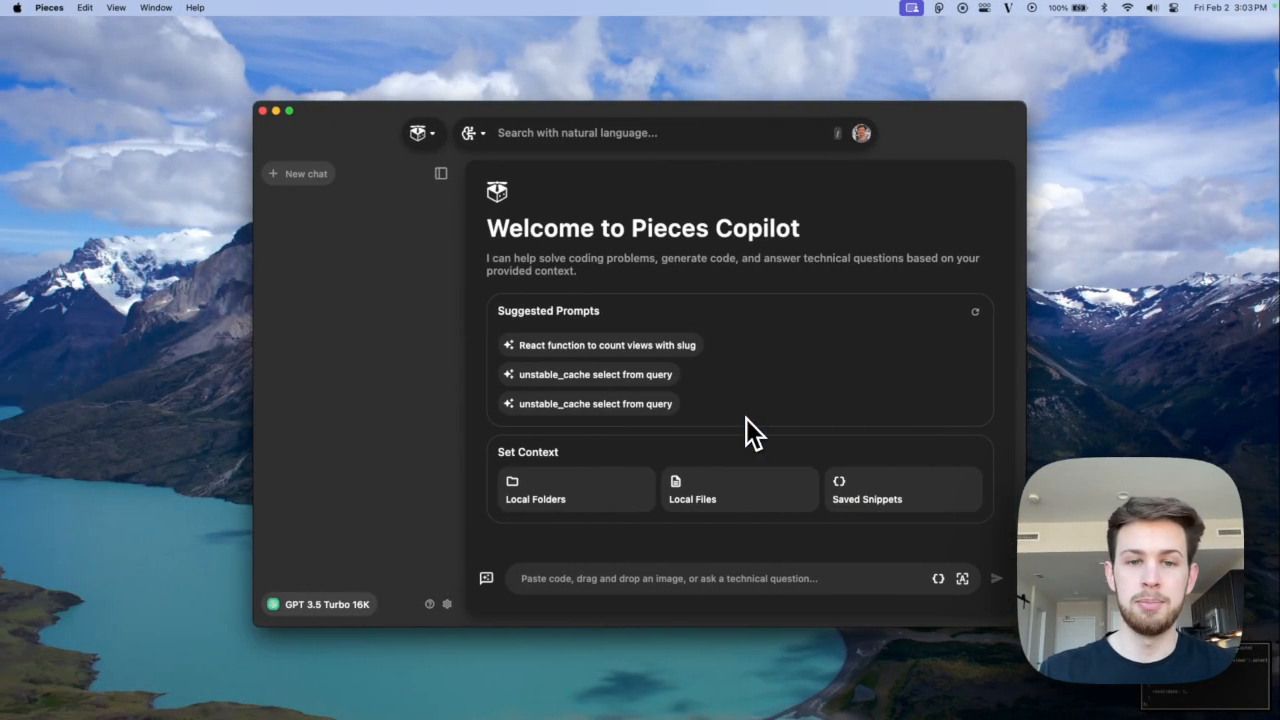
pyautogui.moveTo(1195, 694)
pyautogui.mouseDown()
pyautogui.moveTo(845, 545)
pyautogui.moveTo(727, 585)
pyautogui.mouseUp()
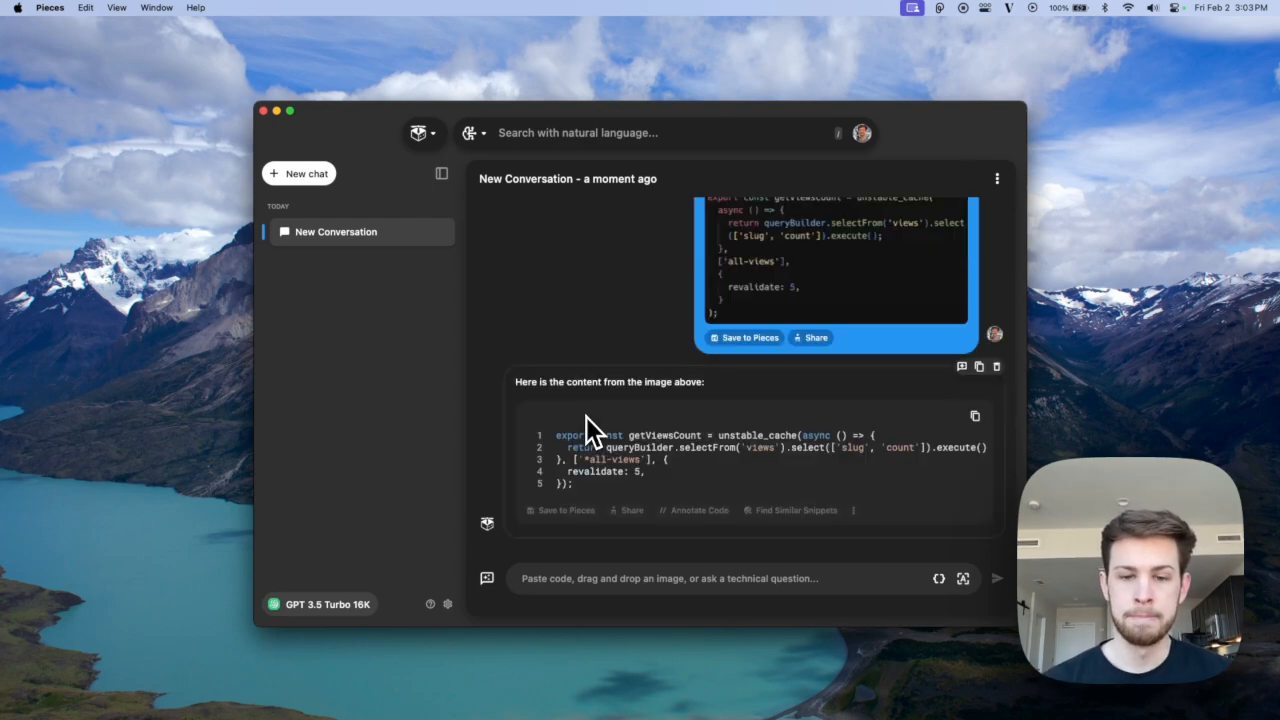
pyautogui.click(532, 491)
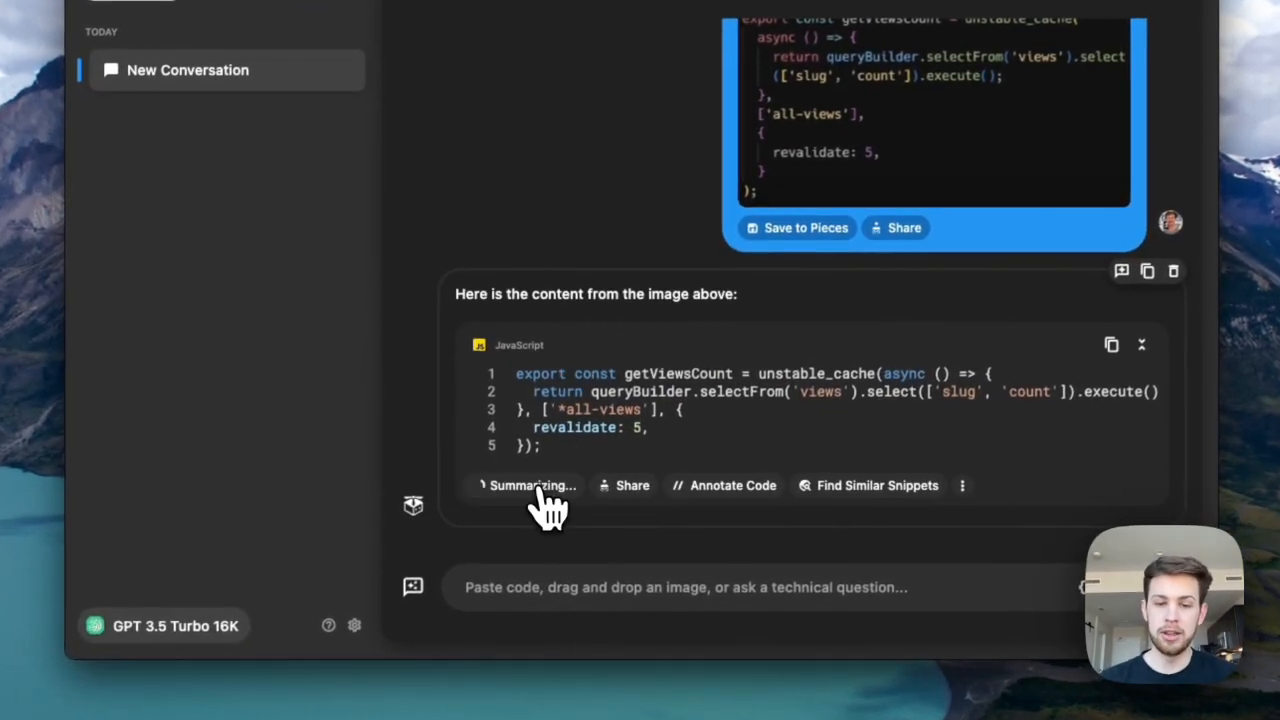